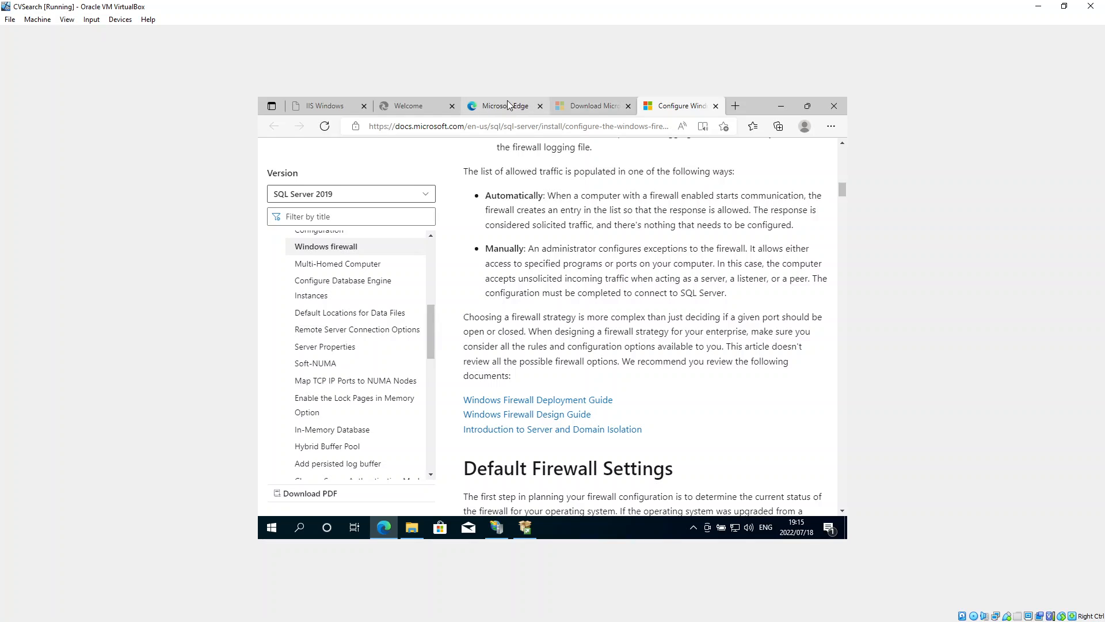
# Review the Microsoft Download Center confirmation page for the SQL Server Express download in the browser
pyautogui.click(581, 107)
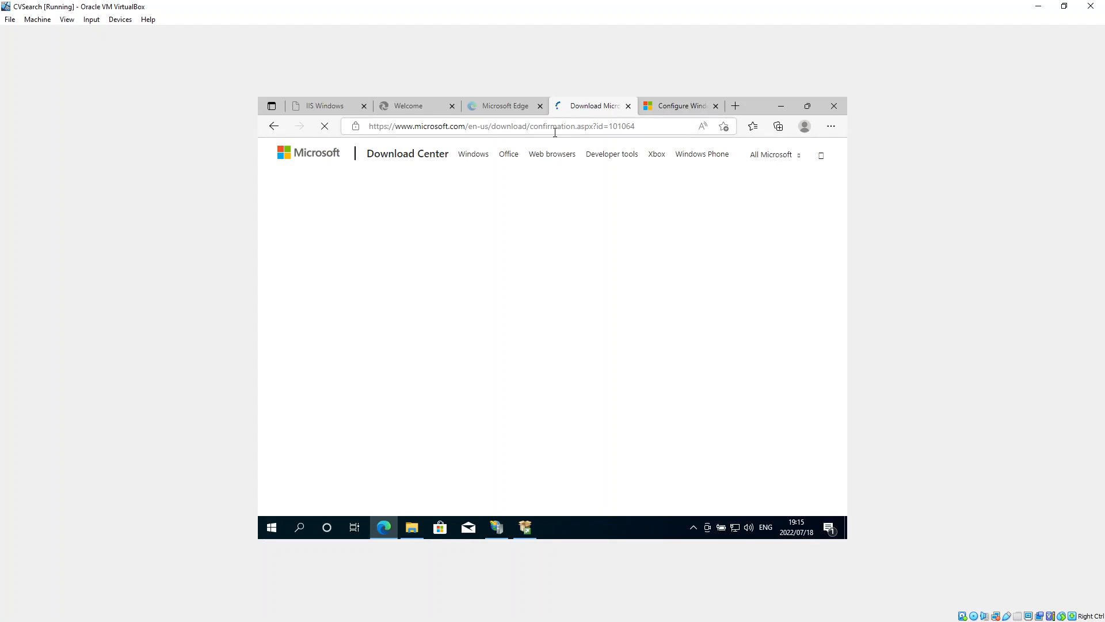
pyautogui.scroll(-3, 610, 303)
pyautogui.scroll(-5, 610, 304)
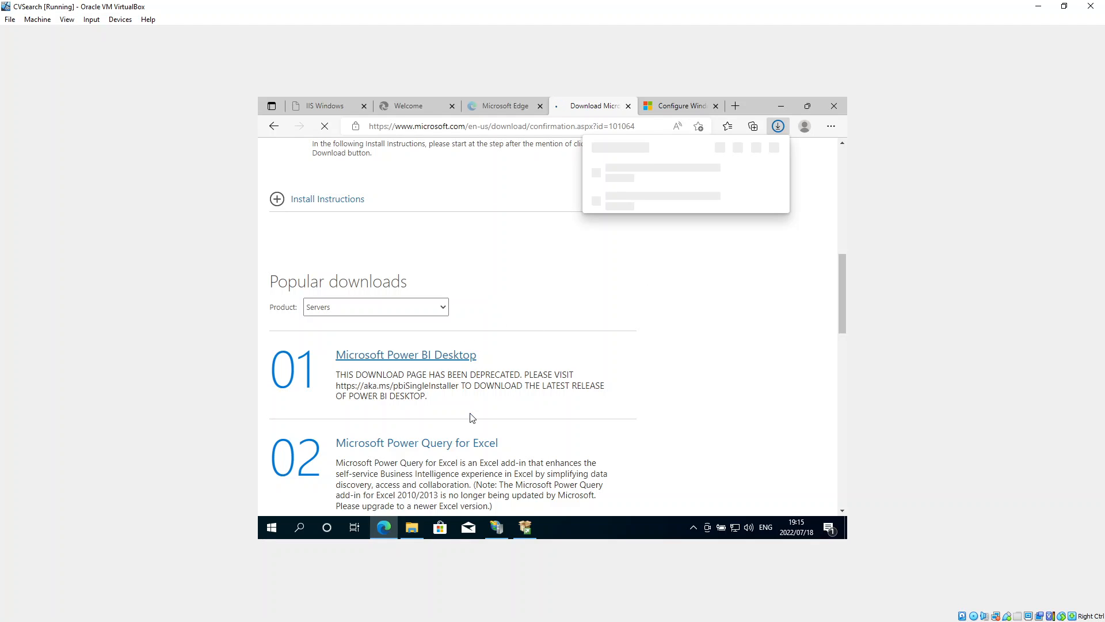
# Switch to File Explorer, check the CD drive's contents, and browse to the sqlexpress_install folder on Local Disk (C:)
pyautogui.click(414, 529)
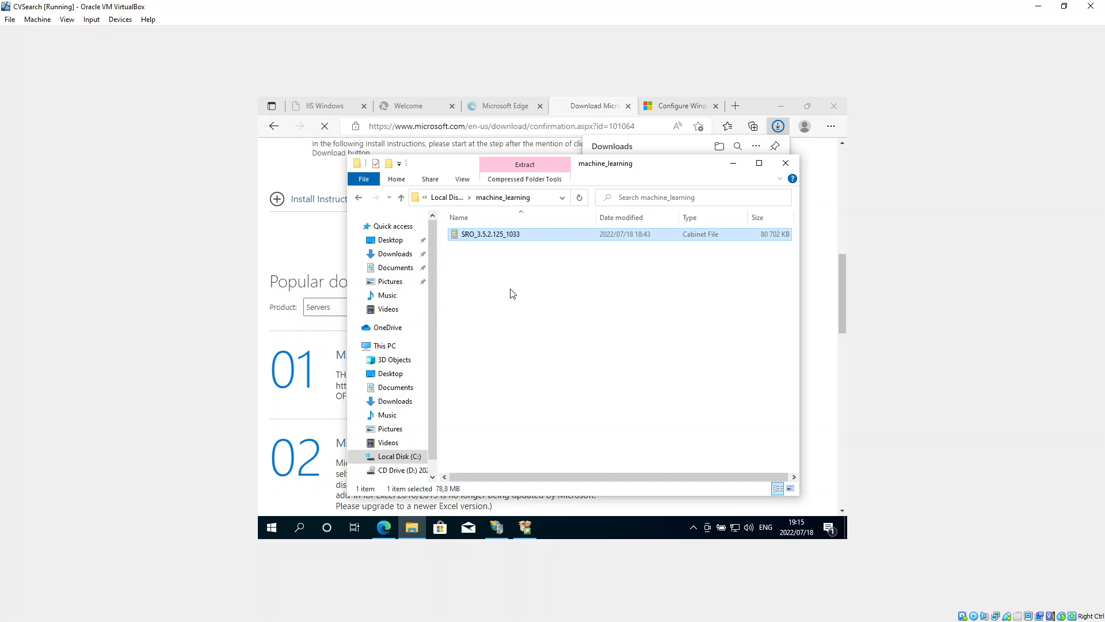
pyautogui.click(400, 470)
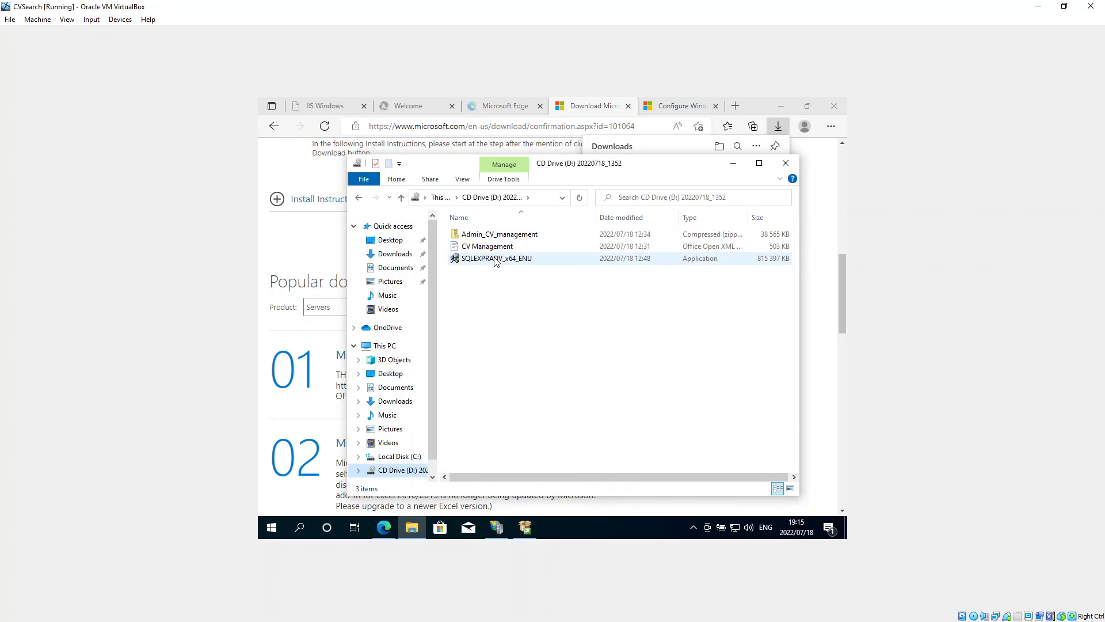
pyautogui.click(402, 458)
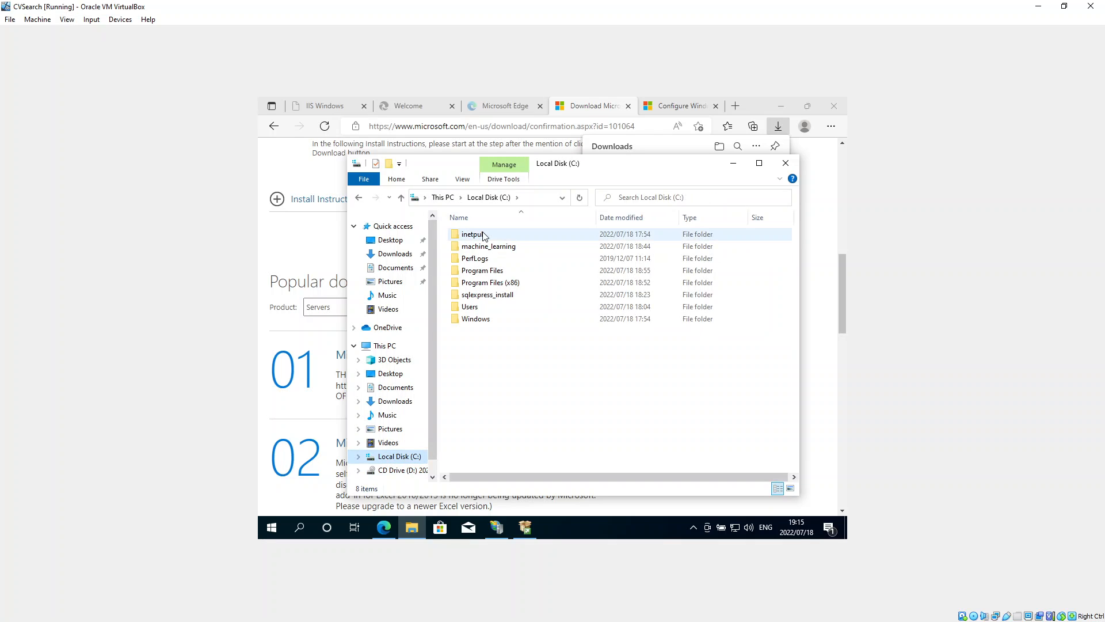
pyautogui.click(483, 297)
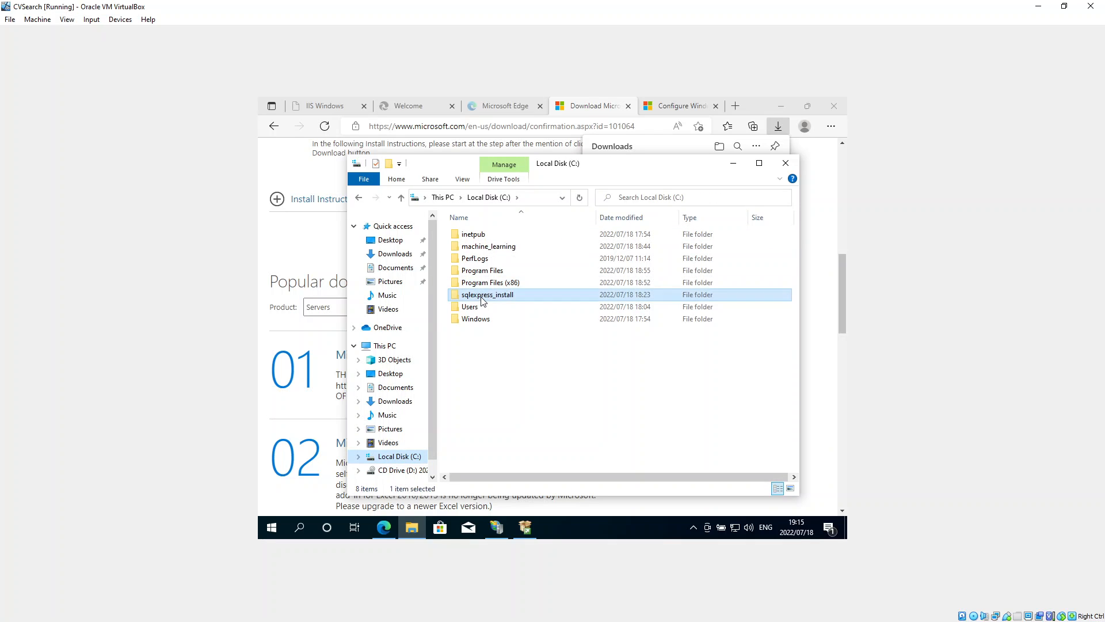
pyautogui.doubleClick(482, 297)
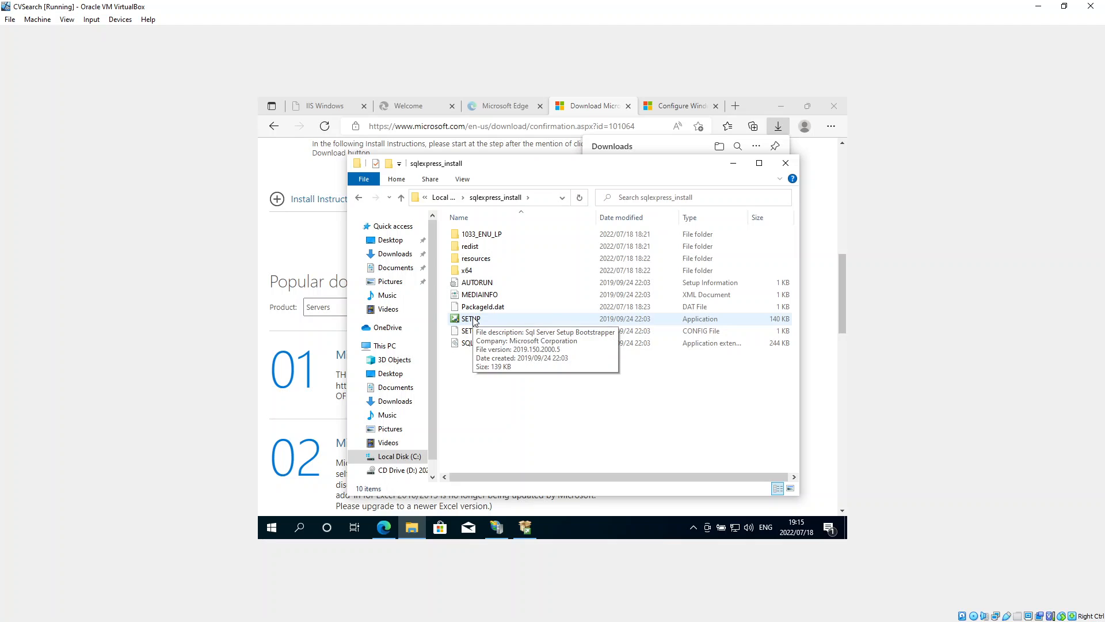
# Minimize the folder and browser windows, and open the SQL Server Management Tools download page from SQL Server Installation Center
pyautogui.click(735, 164)
pyautogui.click(781, 107)
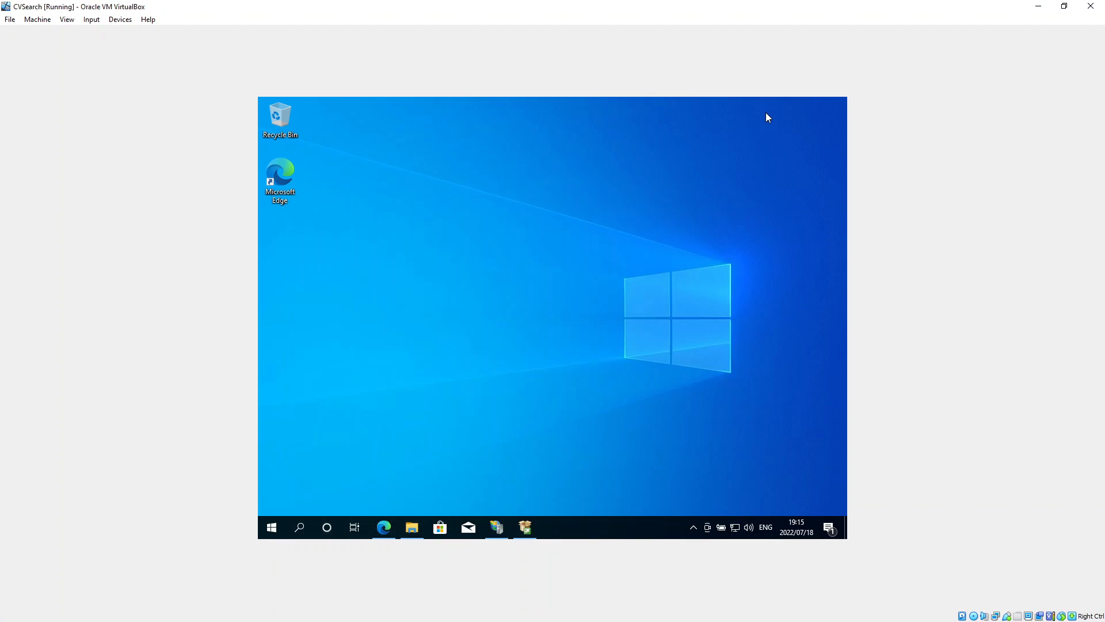
pyautogui.click(525, 527)
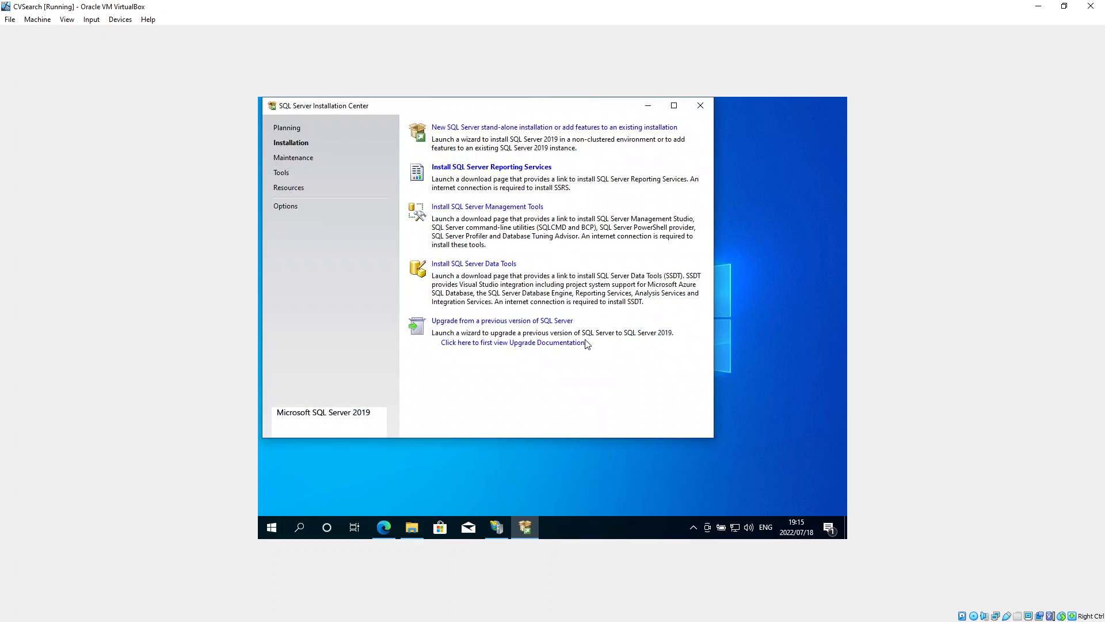
pyautogui.click(454, 212)
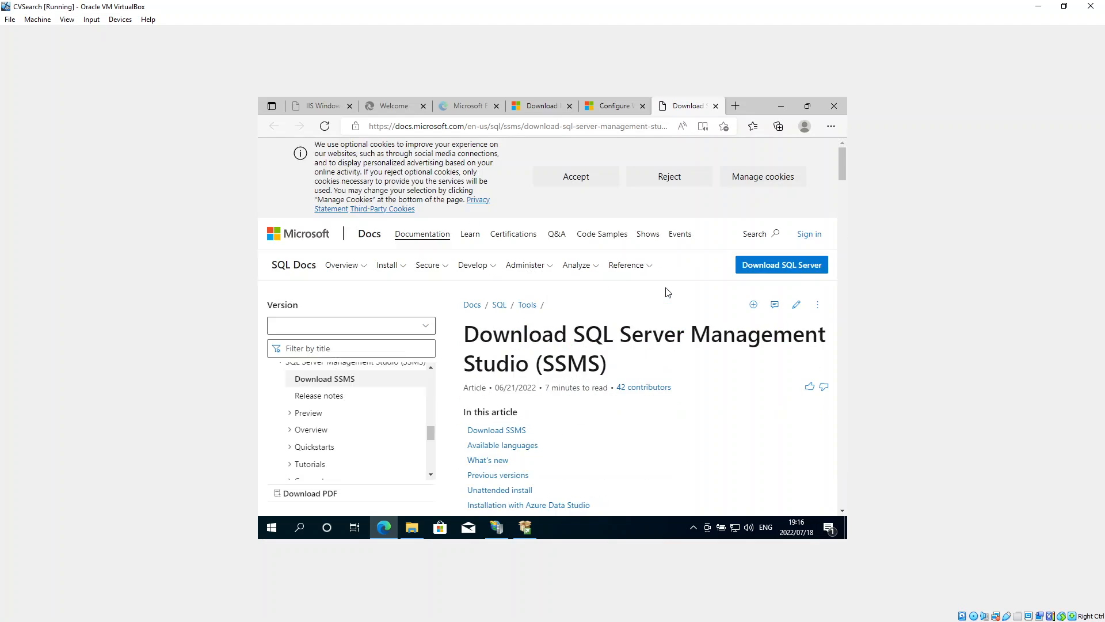
# Download SQL Server Management Studio (SSMS) 18.12.1 from the Download SSMS section of the documentation page
pyautogui.scroll(-2, 668, 292)
pyautogui.scroll(-2, 668, 292)
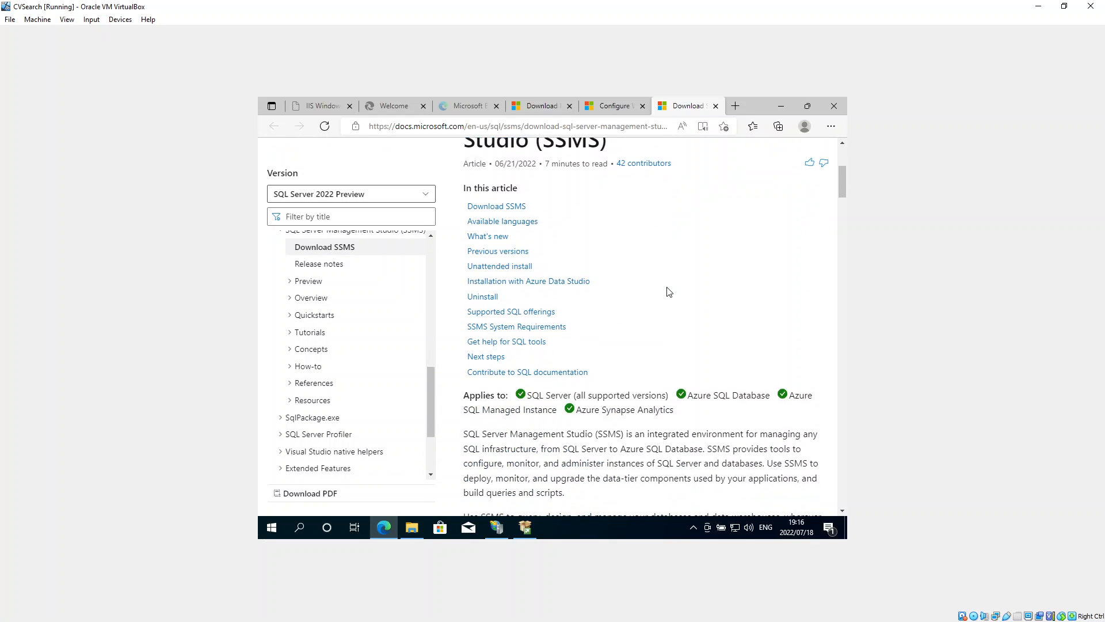
pyautogui.click(504, 207)
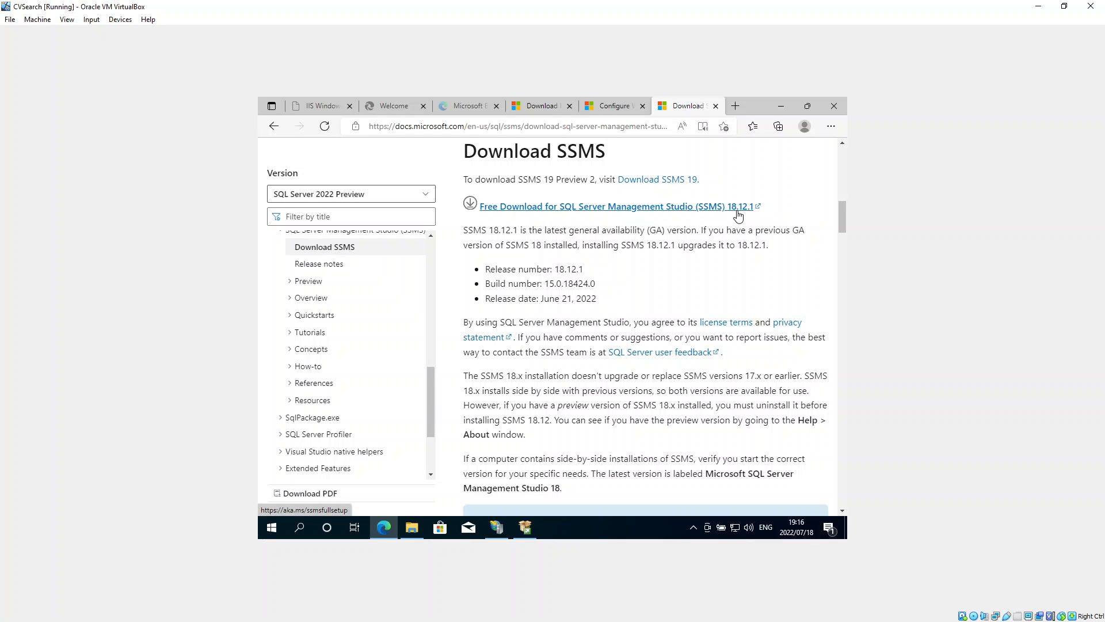
pyautogui.click(598, 208)
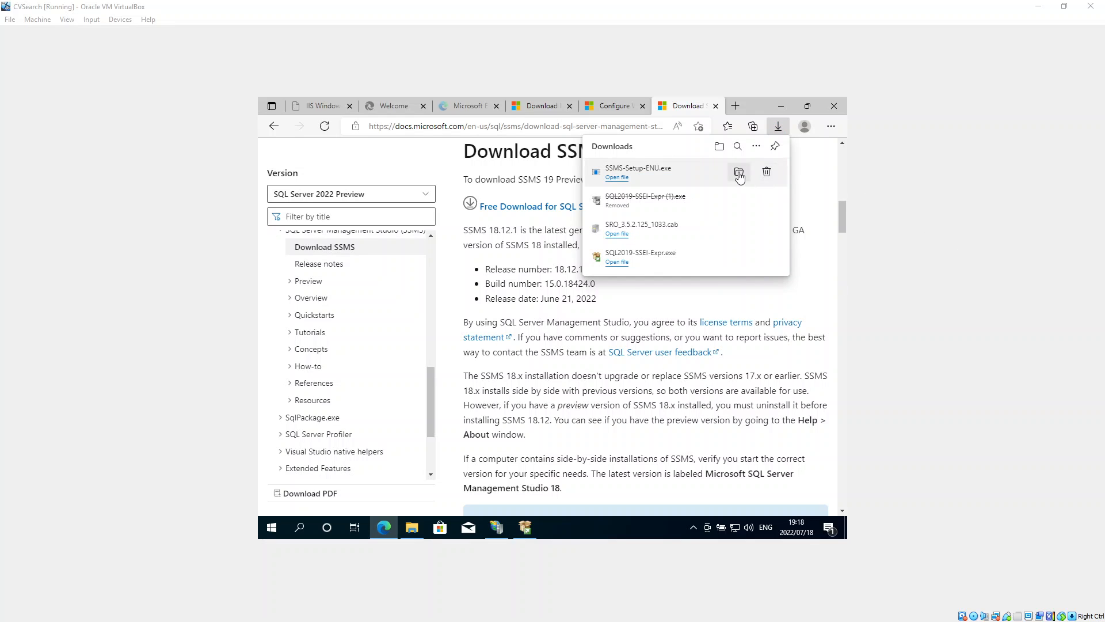
# Run the downloaded SSMS-Setup-ENU with permission to change the device, and install Management Studio in the default location
pyautogui.click(739, 175)
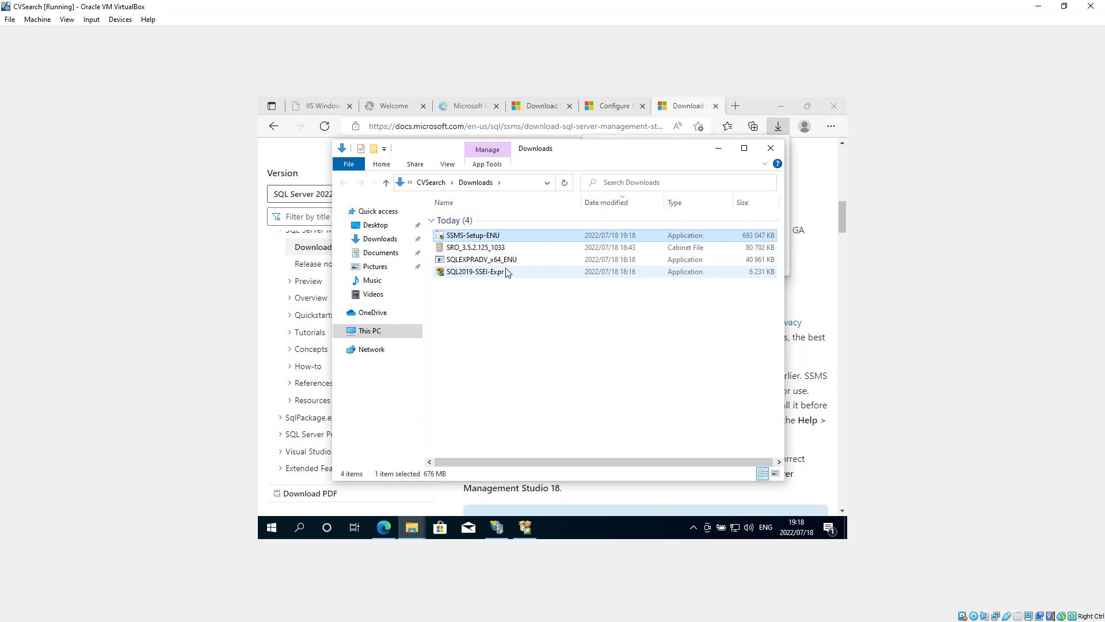
pyautogui.doubleClick(483, 237)
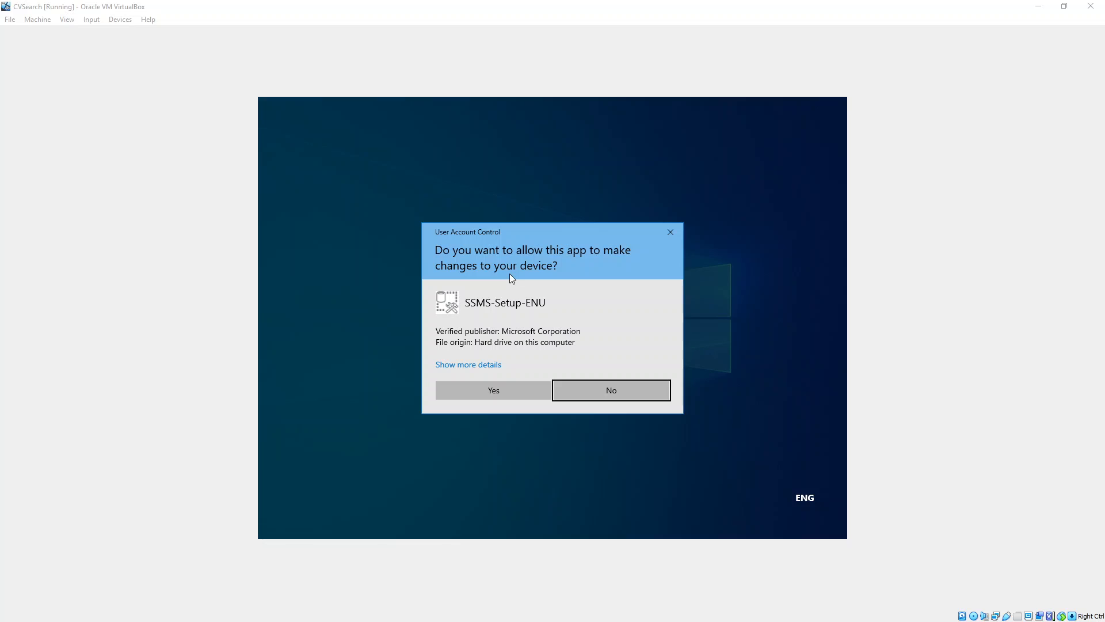
pyautogui.click(499, 393)
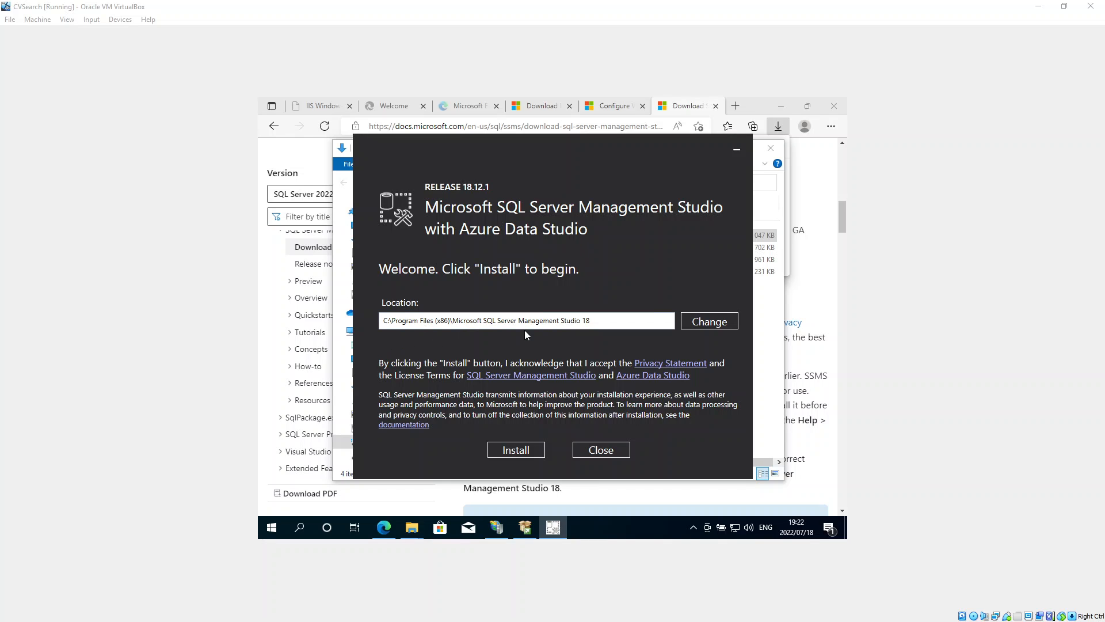
pyautogui.click(517, 450)
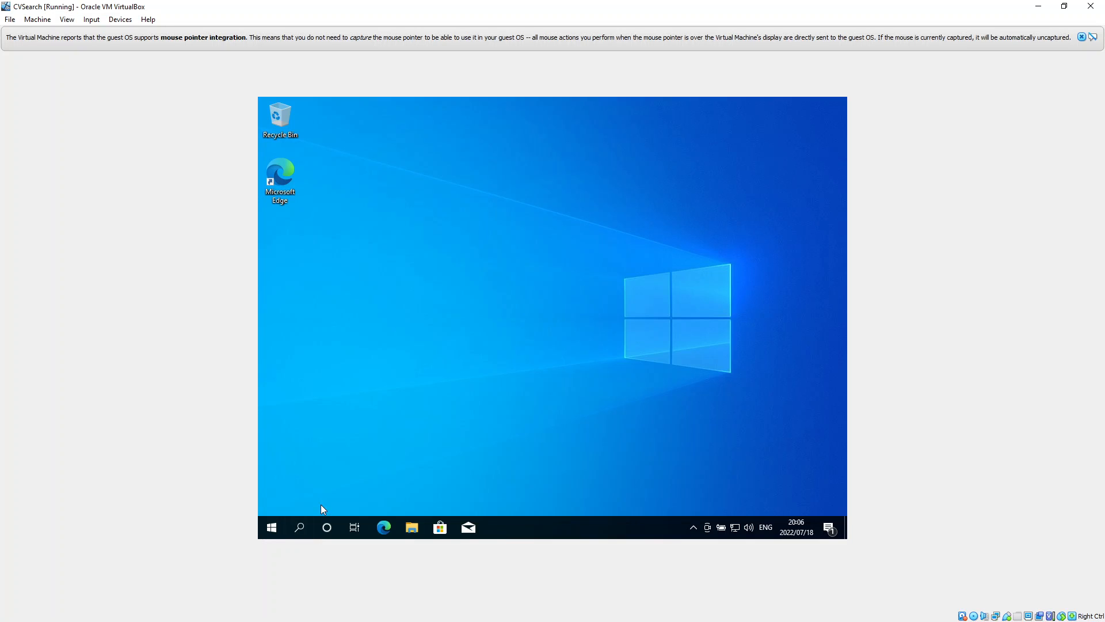
# Open the Services console with services.msc and widen its Name column to locate the SQL Server services
pyautogui.click(301, 527)
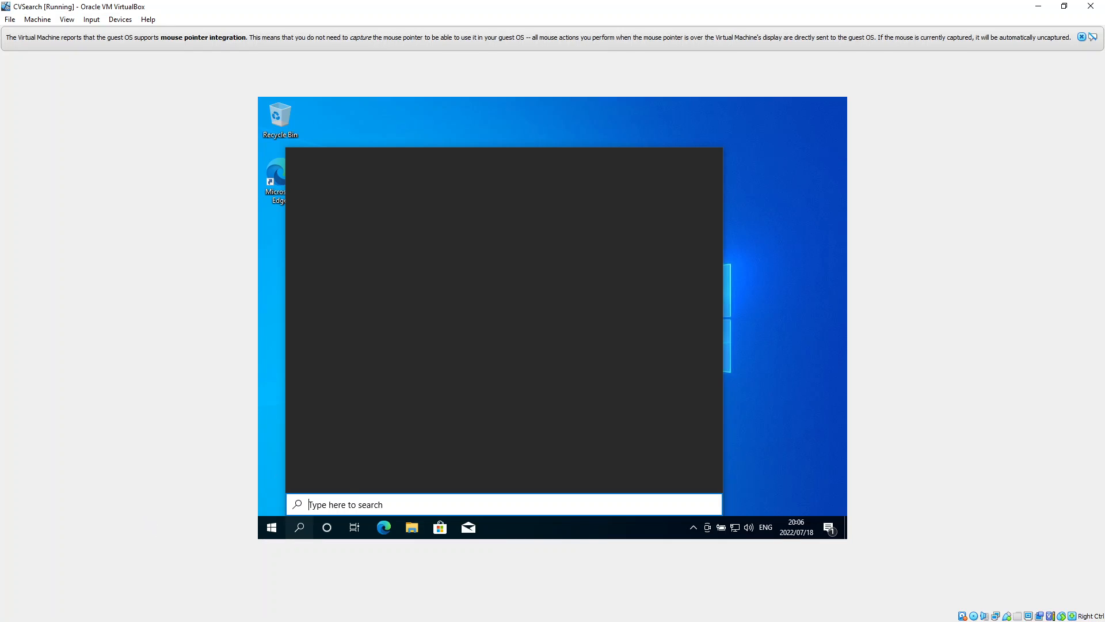
pyautogui.write('services.msc')
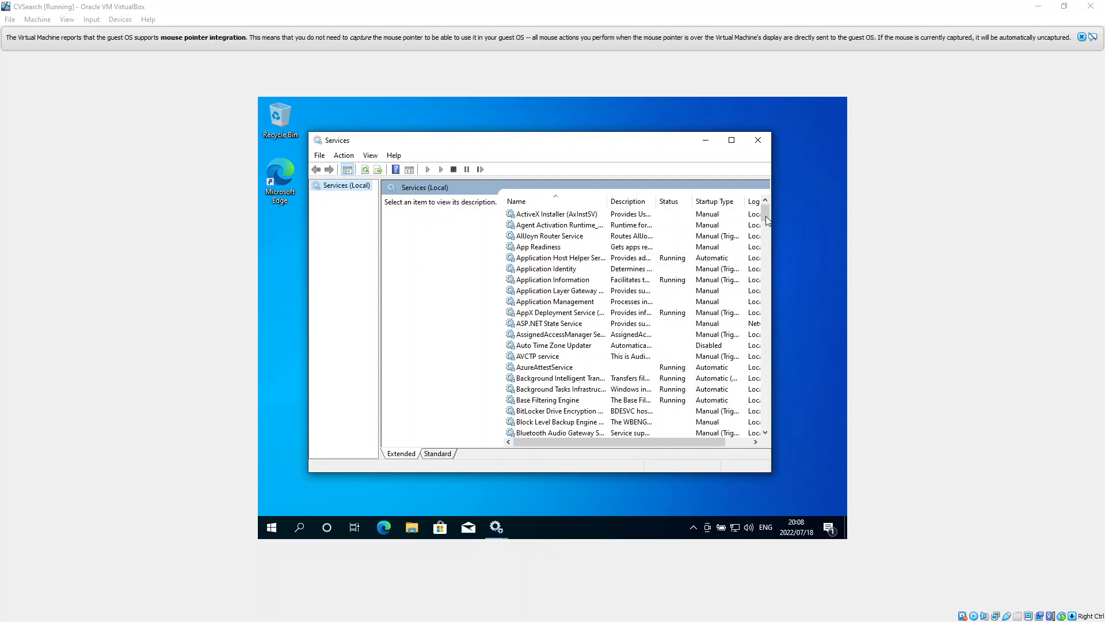
pyautogui.moveTo(766, 221); pyautogui.dragTo(764, 298)
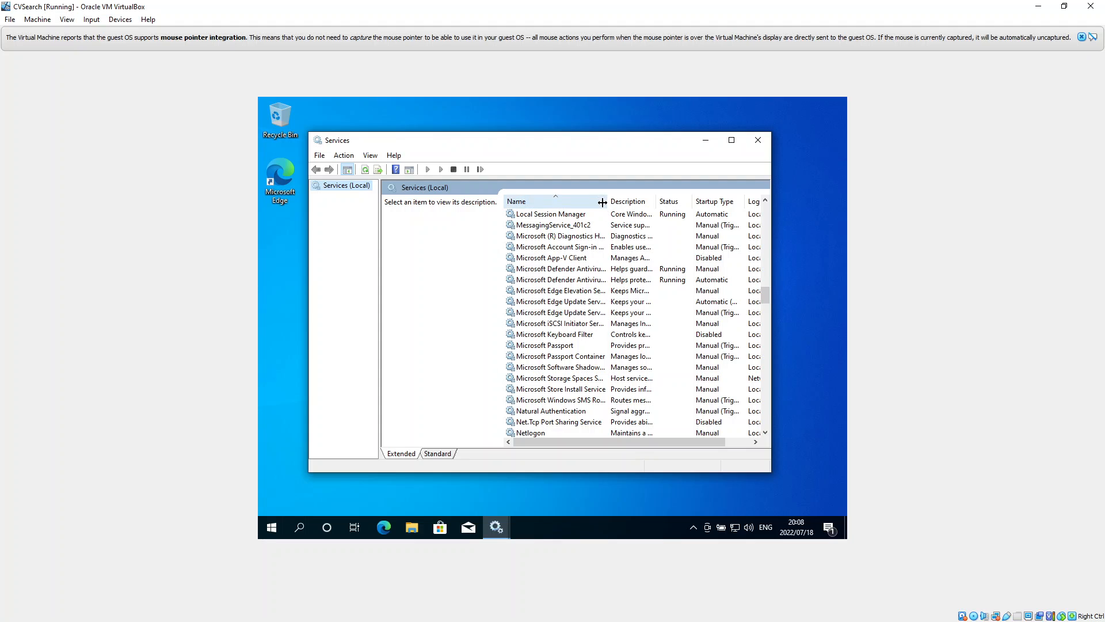
pyautogui.moveTo(603, 202); pyautogui.dragTo(682, 202)
pyautogui.scroll(-5, 618, 353)
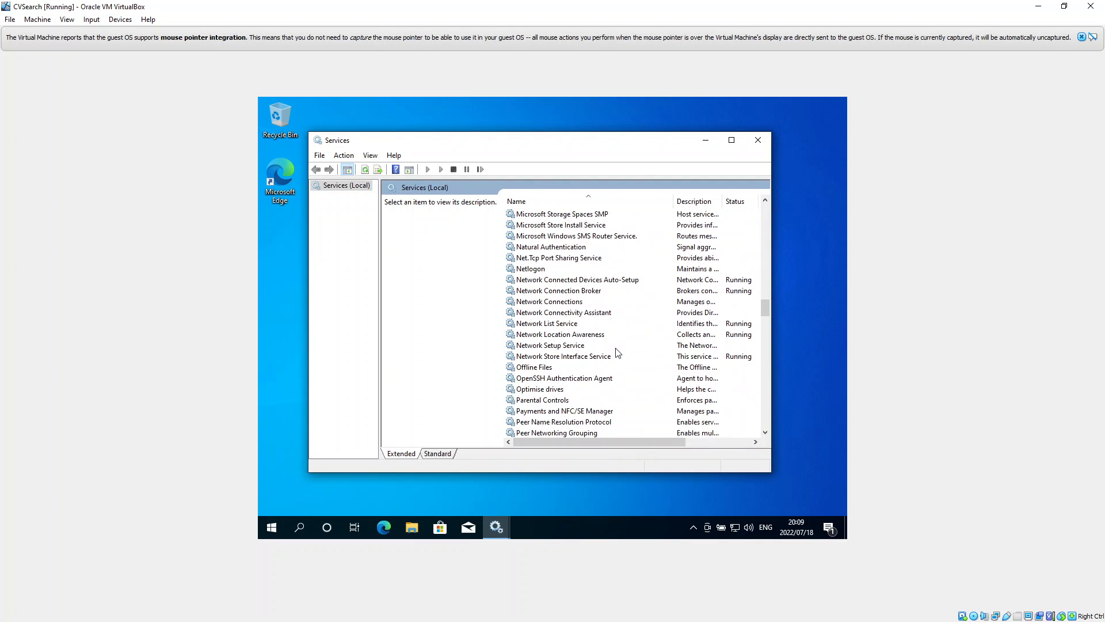
pyautogui.scroll(-15, 618, 352)
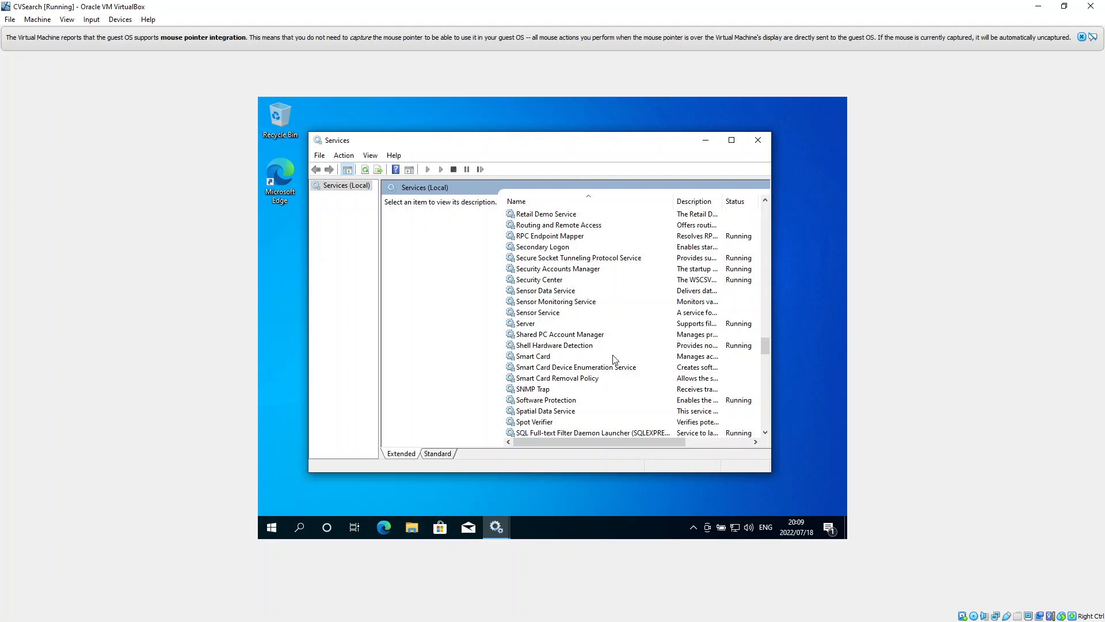
pyautogui.scroll(-5, 614, 358)
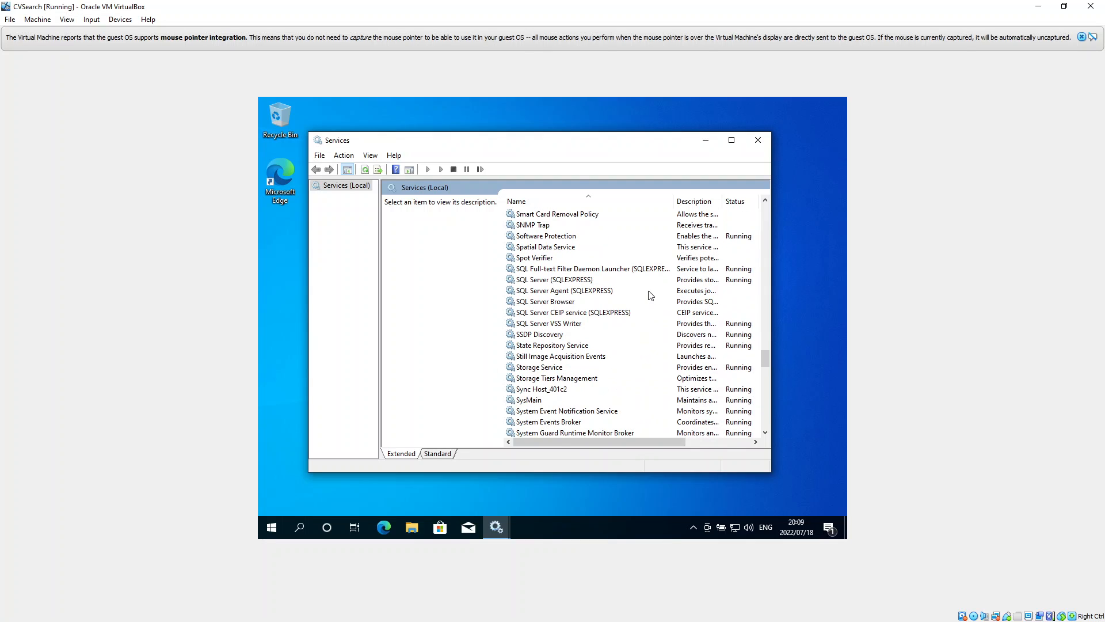
# Try to open the properties of the SQL Server Browser service
pyautogui.click(575, 291)
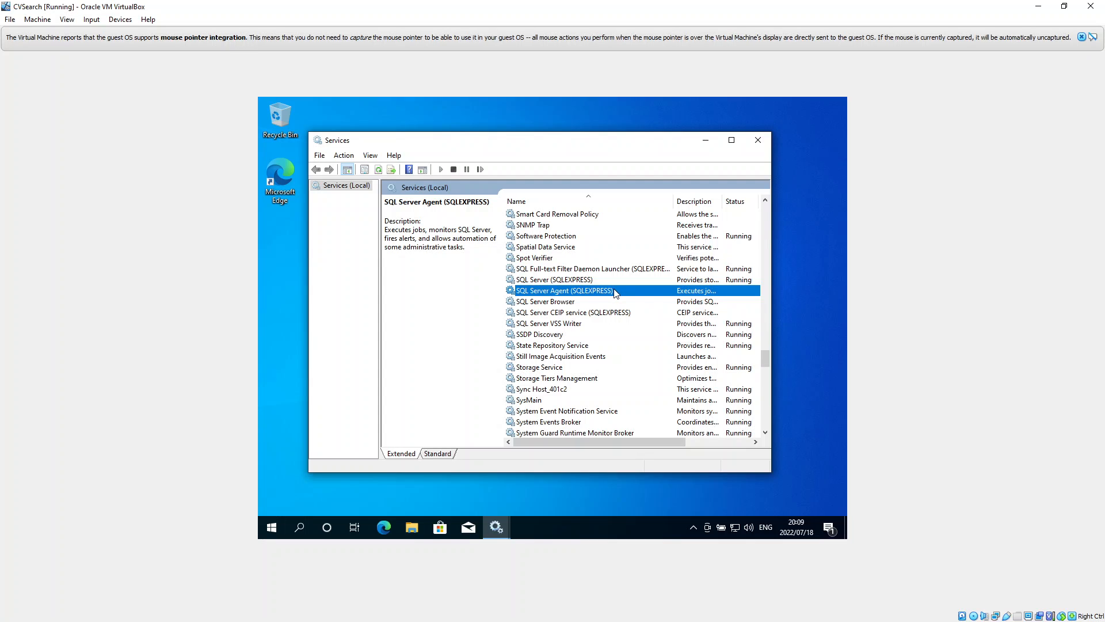
pyautogui.click(562, 301)
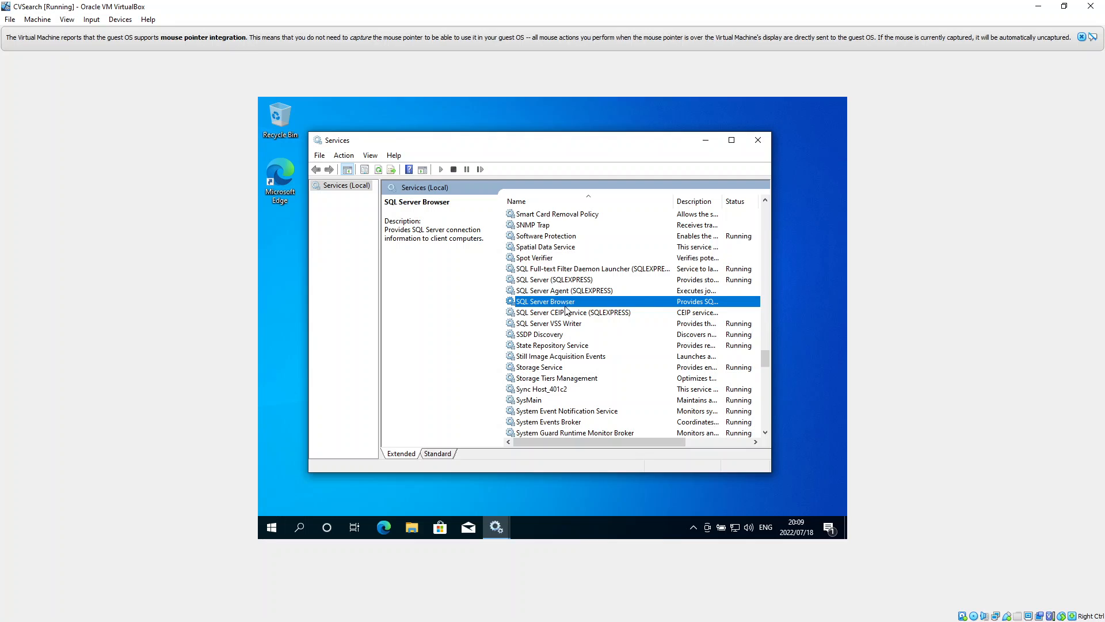
pyautogui.rightClick(566, 305)
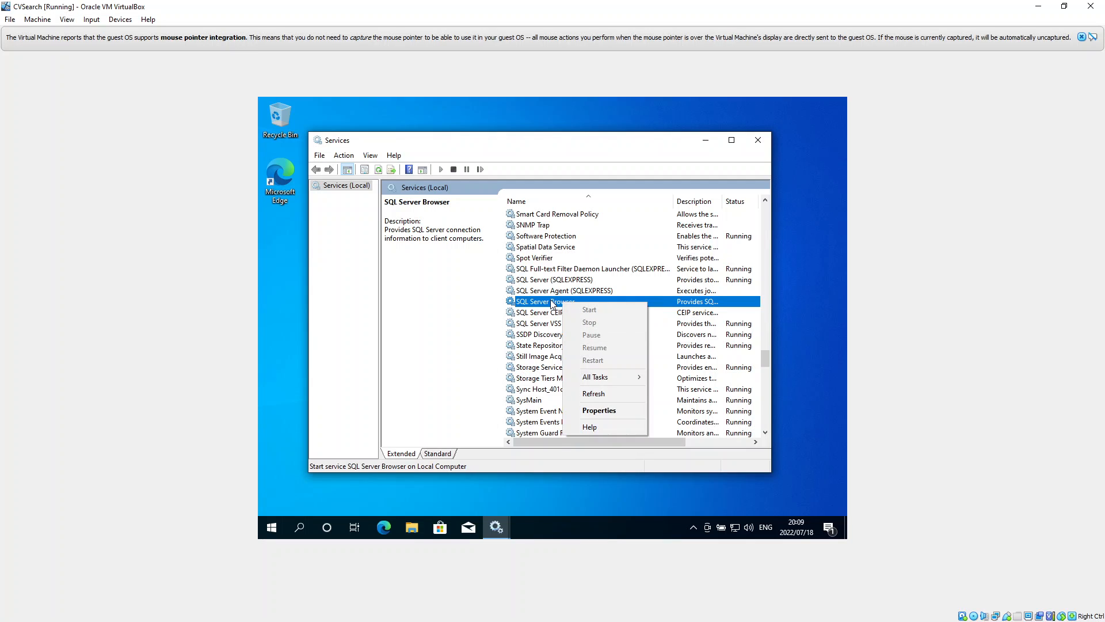
pyautogui.click(551, 302)
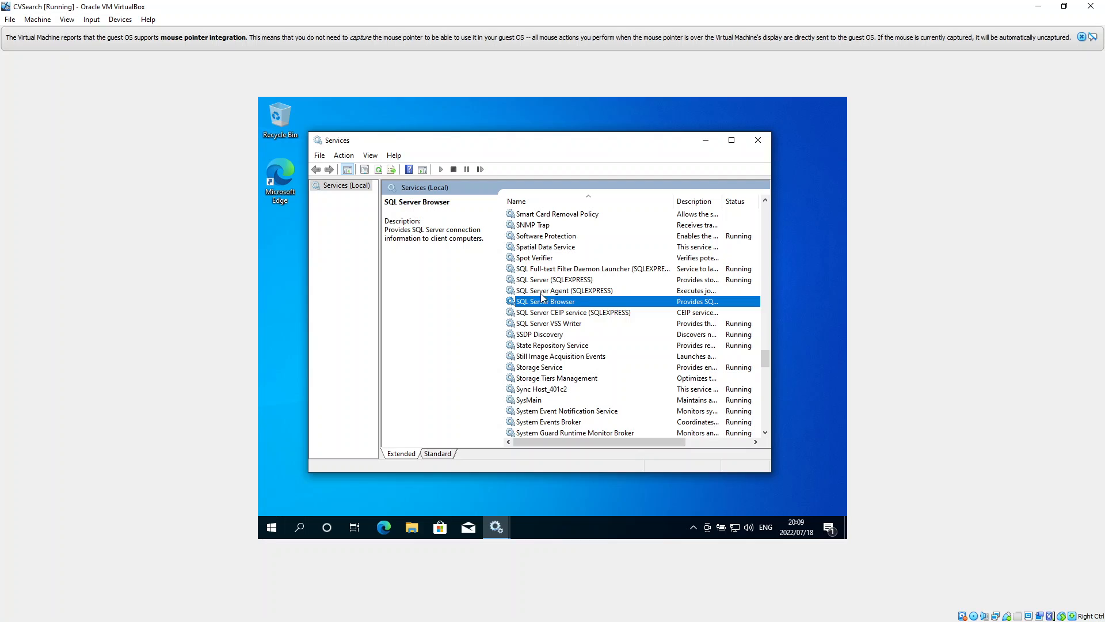
pyautogui.rightClick(544, 304)
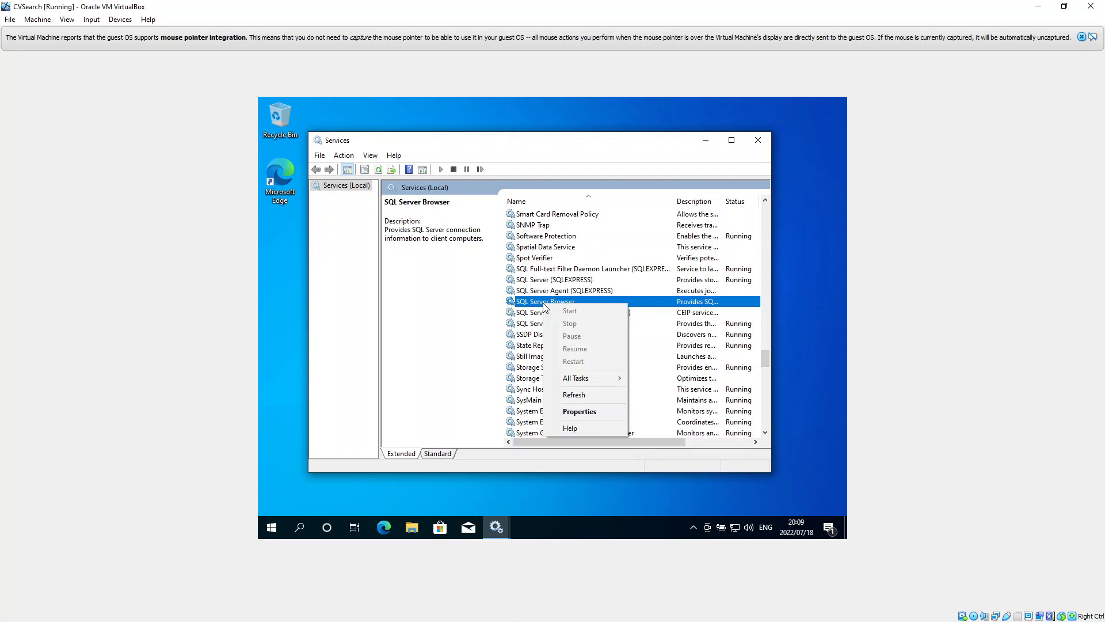
pyautogui.click(586, 412)
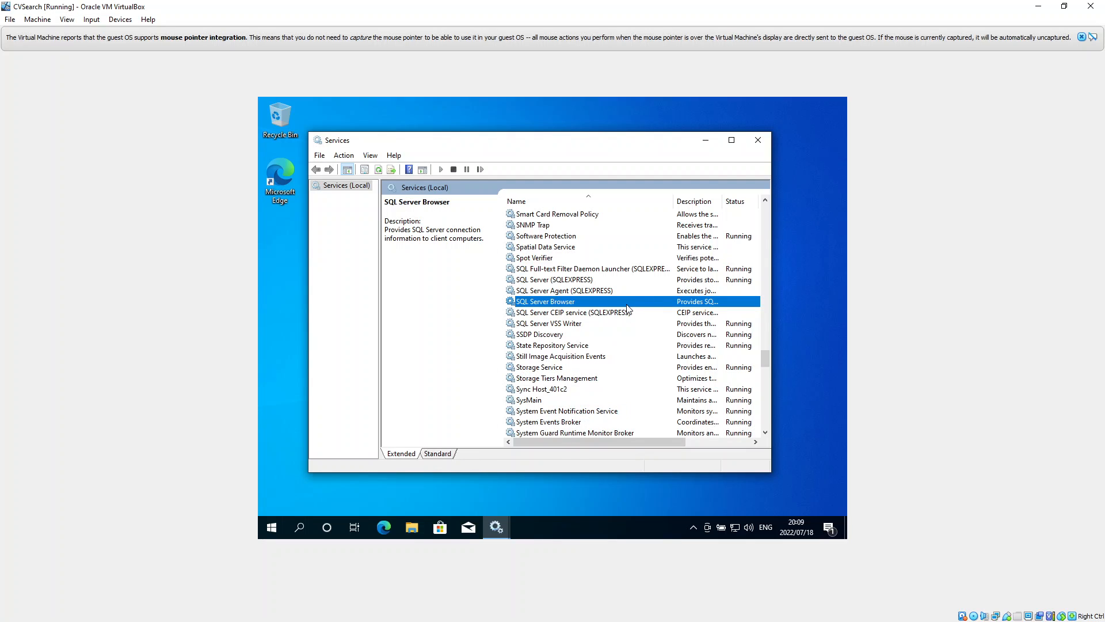
# Maximize the Services window and set the SQL Server Browser service's startup type to Manual in its properties
pyautogui.click(731, 142)
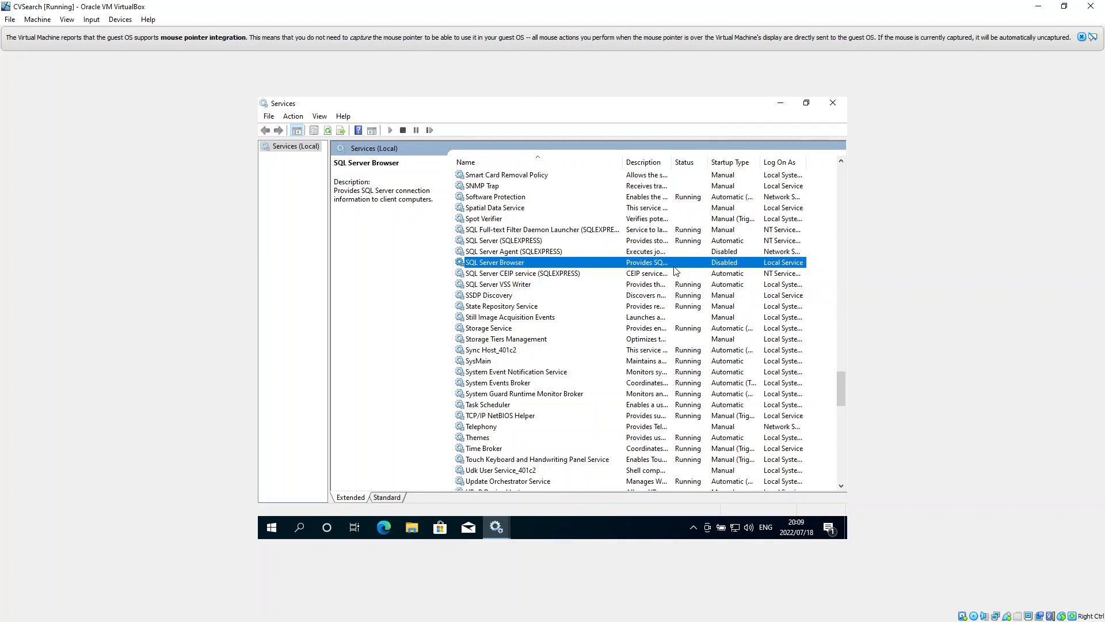
pyautogui.click(499, 526)
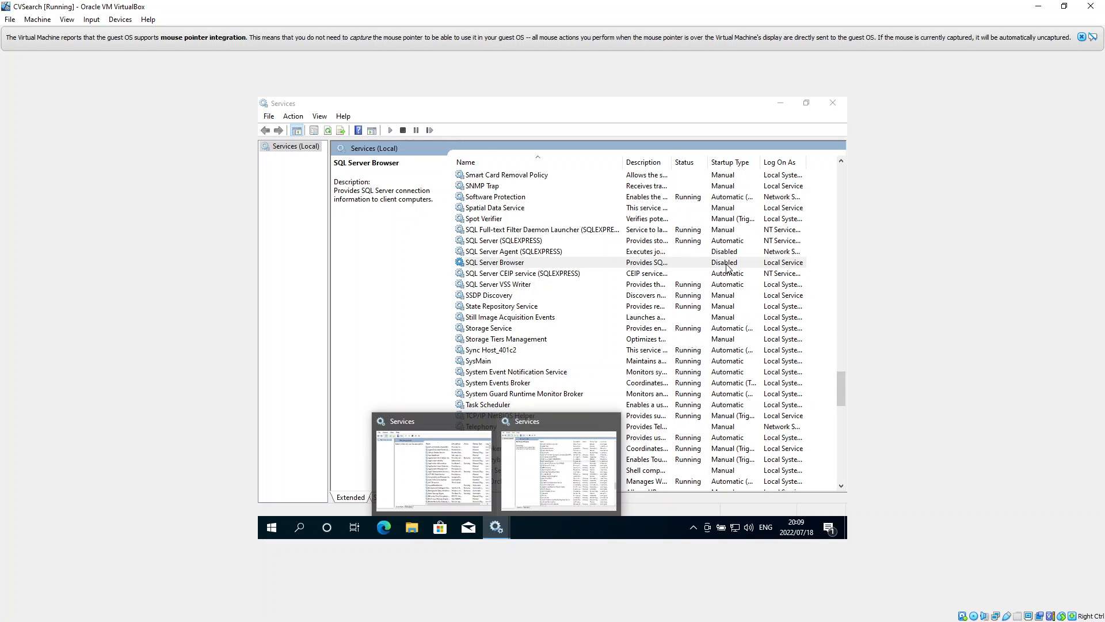
pyautogui.click(564, 488)
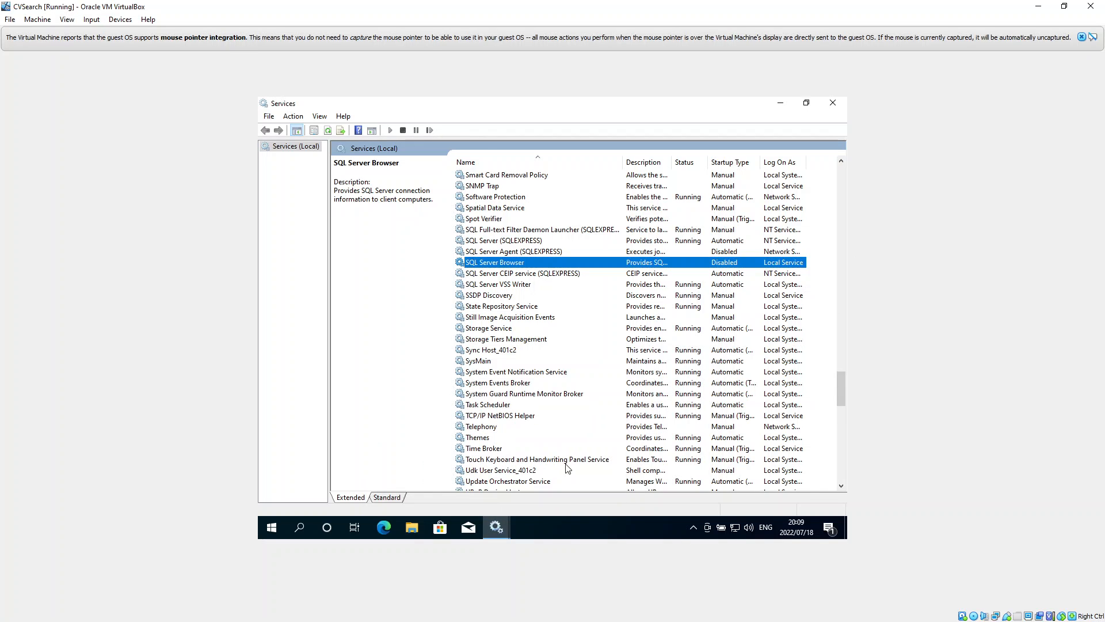
pyautogui.doubleClick(554, 267)
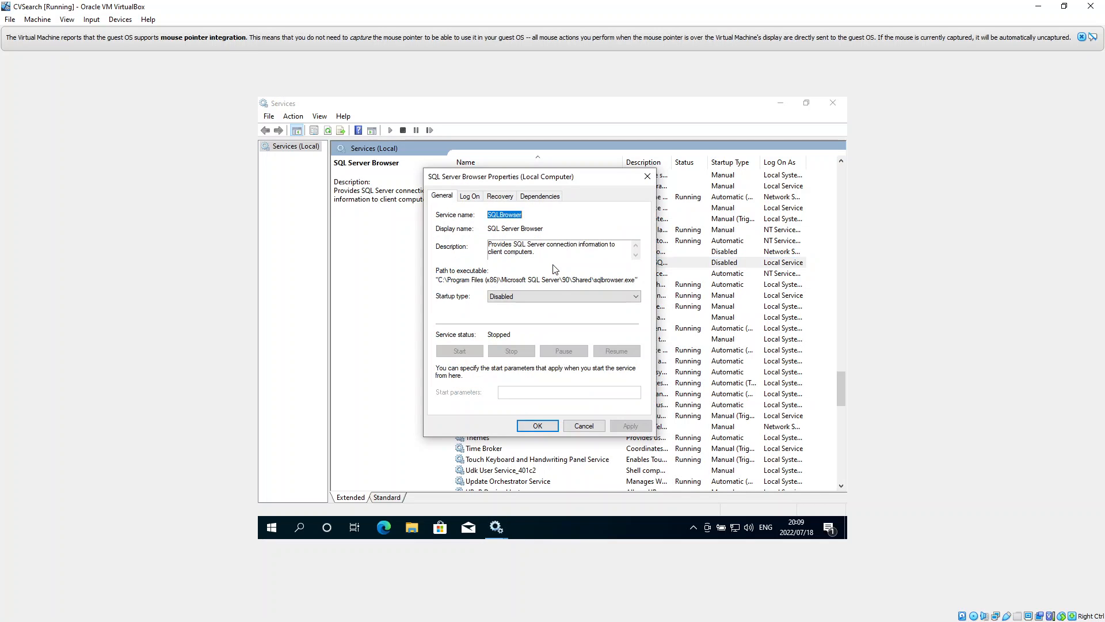
pyautogui.click(553, 294)
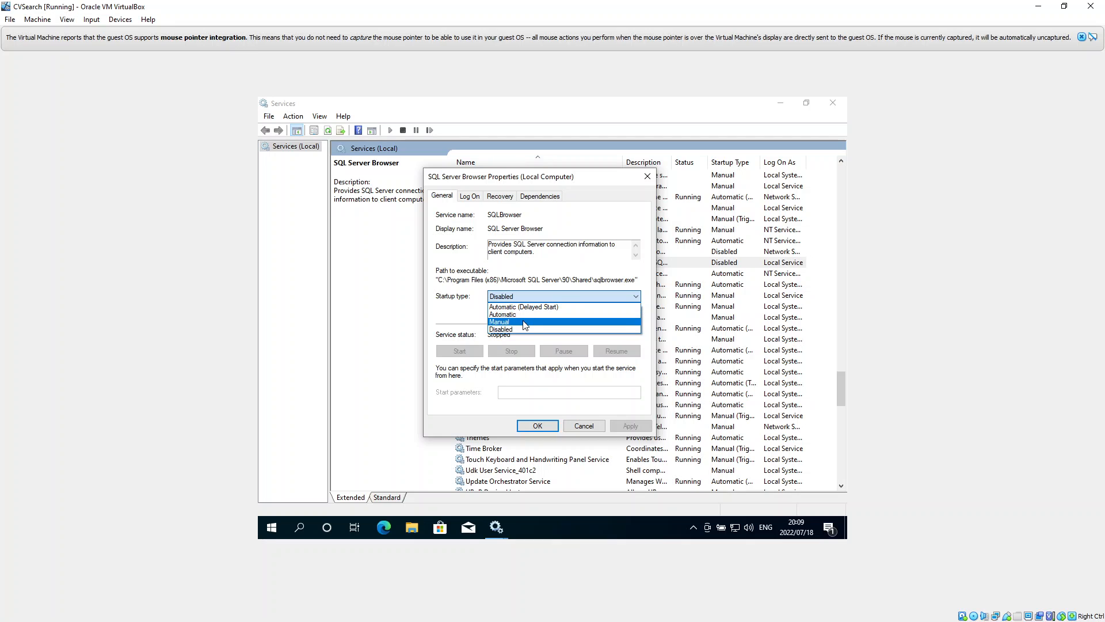
pyautogui.click(532, 322)
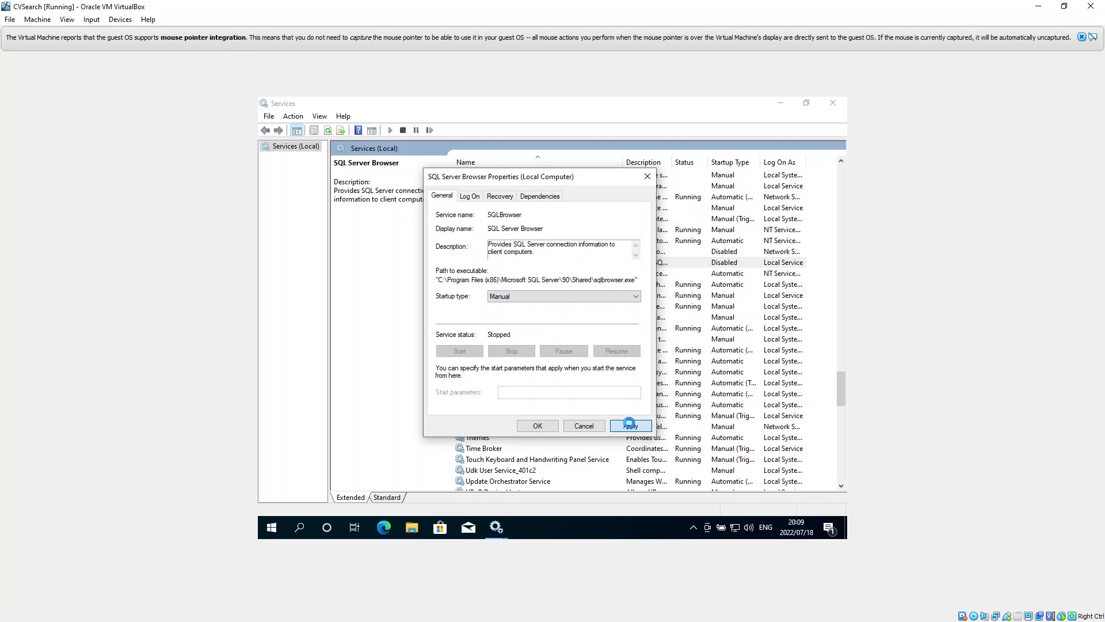
# Apply the Manual startup type to the SQL Server Browser service, start the service and close its properties
pyautogui.click(630, 425)
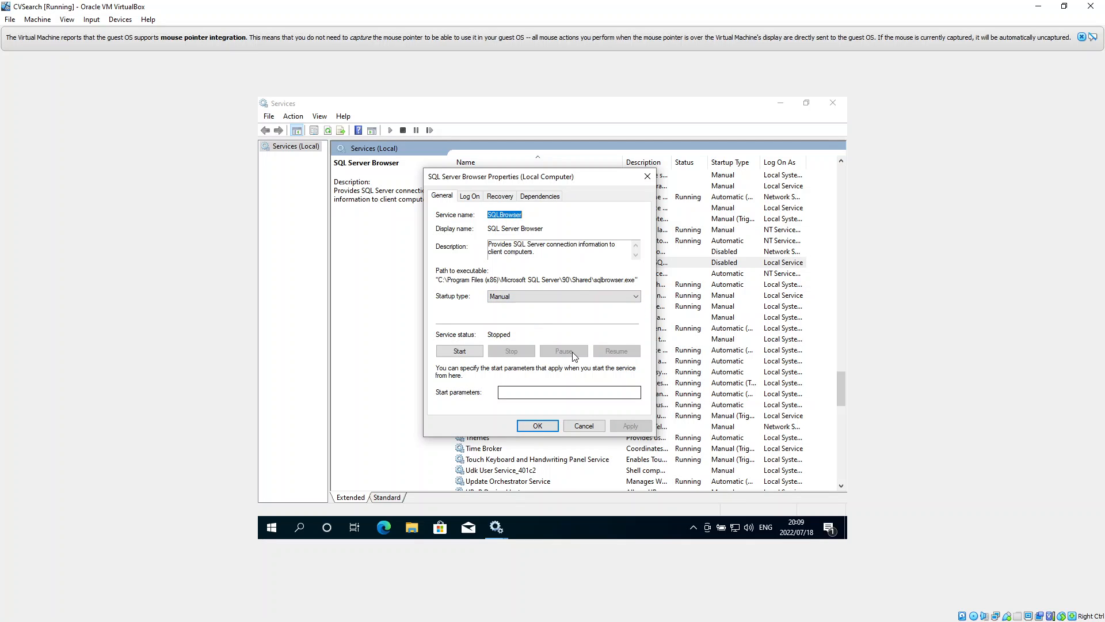
pyautogui.click(465, 352)
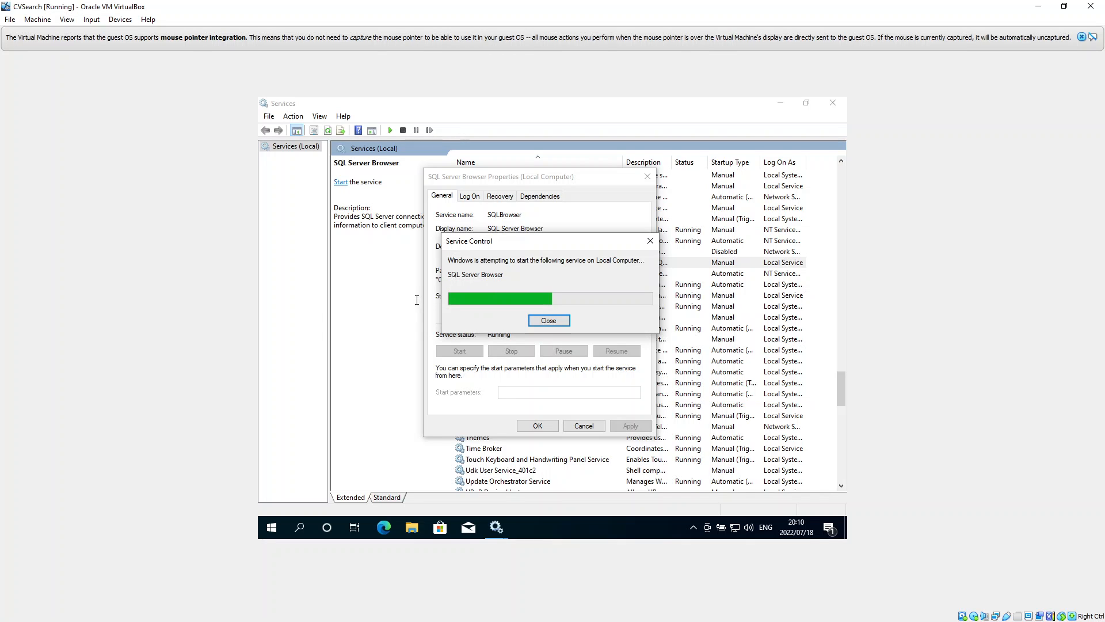
pyautogui.click(544, 427)
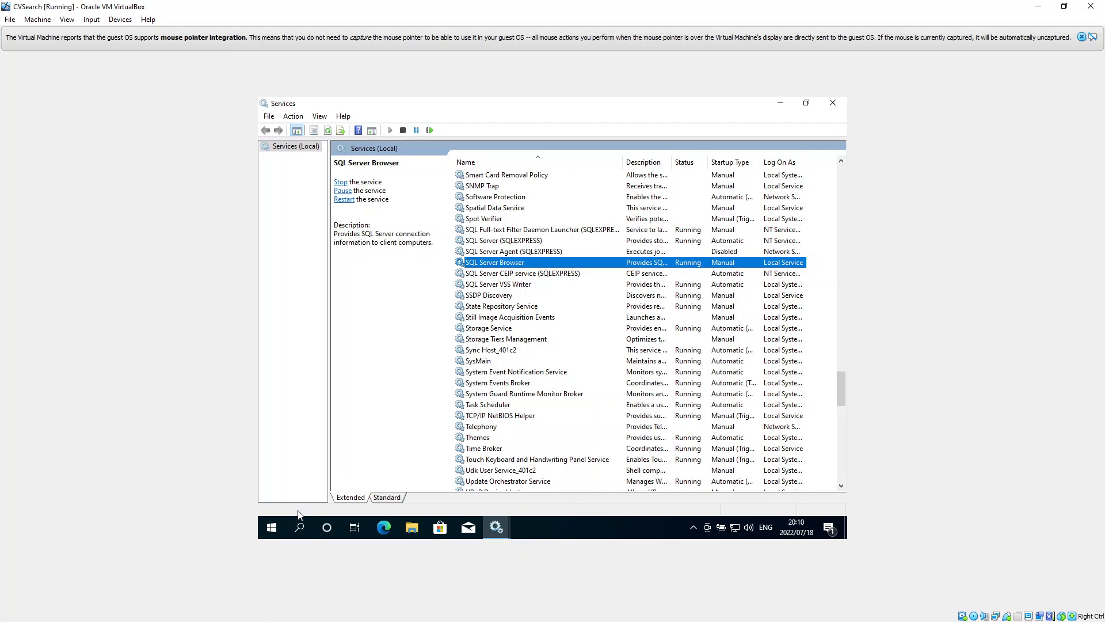
# Launch Microsoft SQL Server Management Studio from the Microsoft SQL Server Tools 18 program group
pyautogui.click(273, 532)
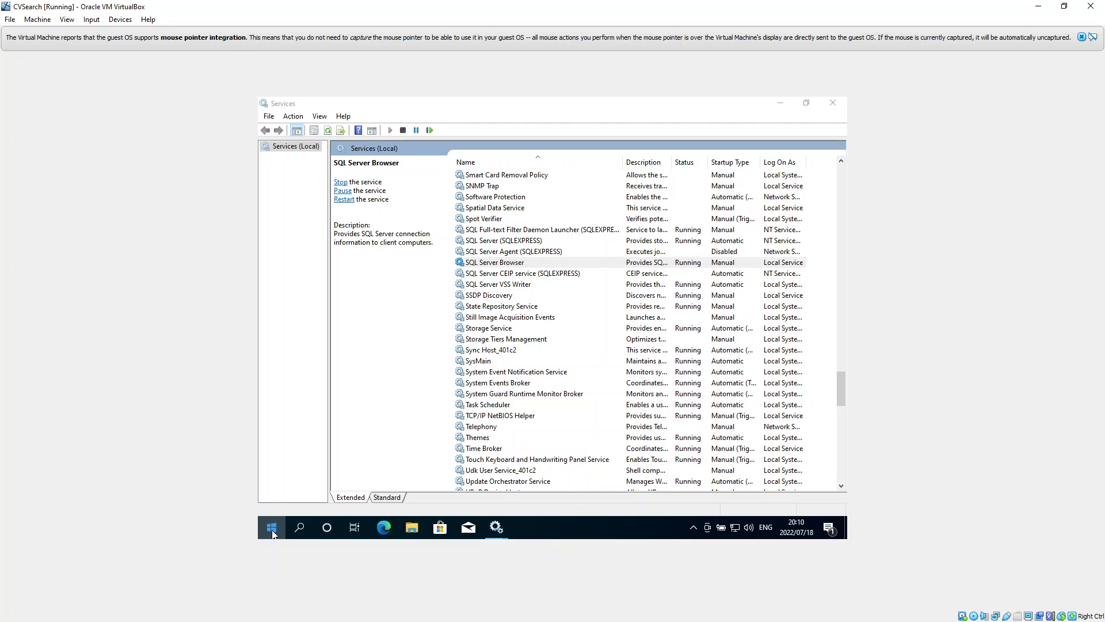
pyautogui.click(273, 530)
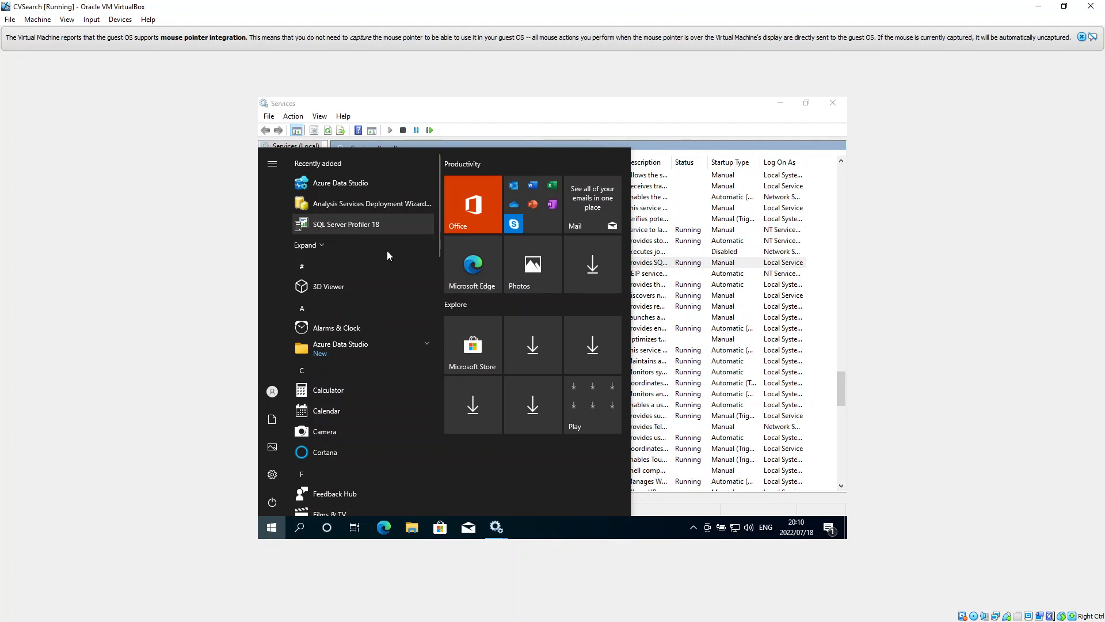
pyautogui.scroll(-8, 387, 257)
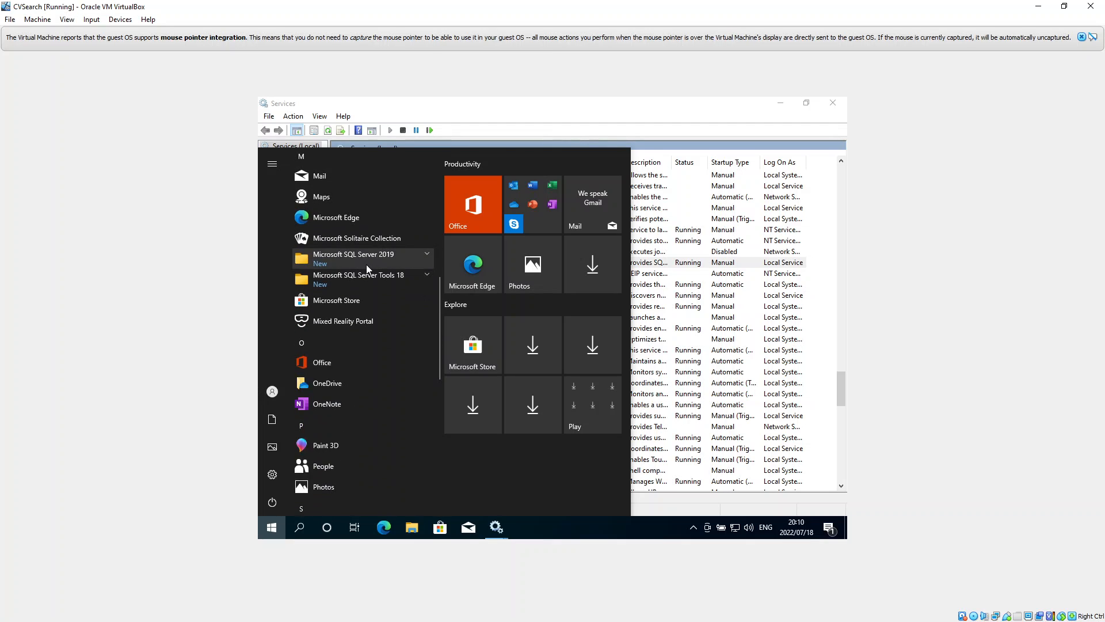
pyautogui.click(426, 254)
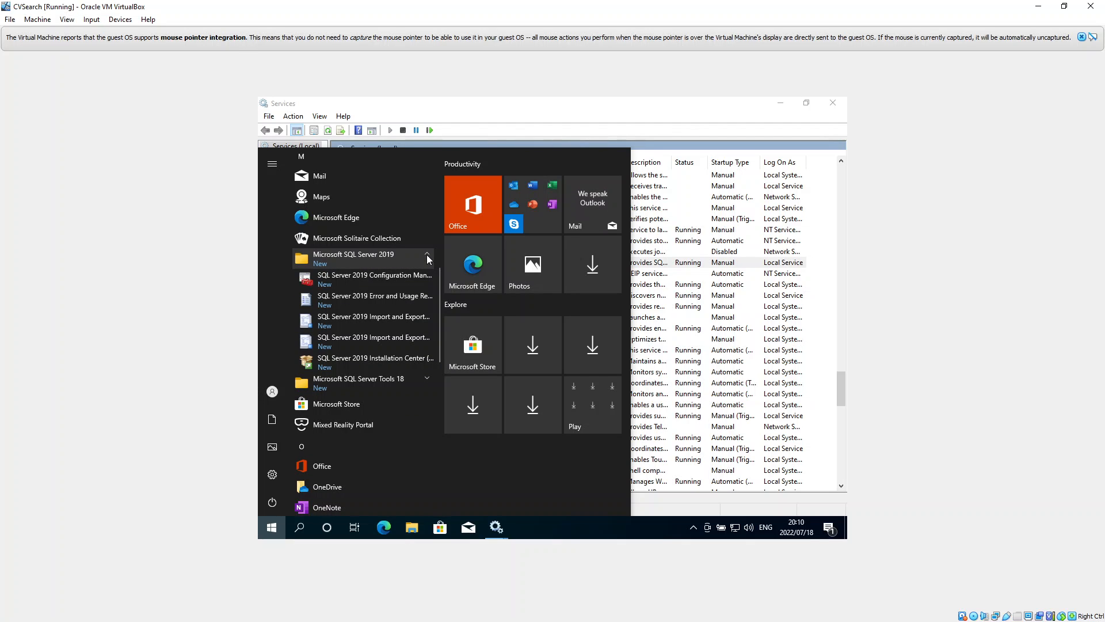
pyautogui.click(426, 379)
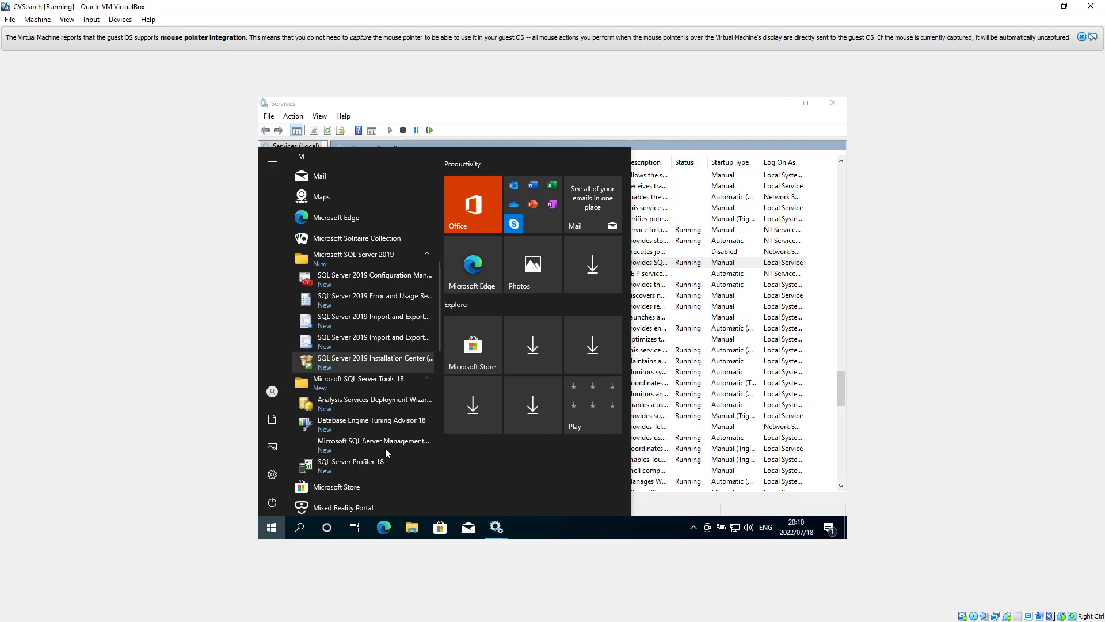
pyautogui.click(348, 440)
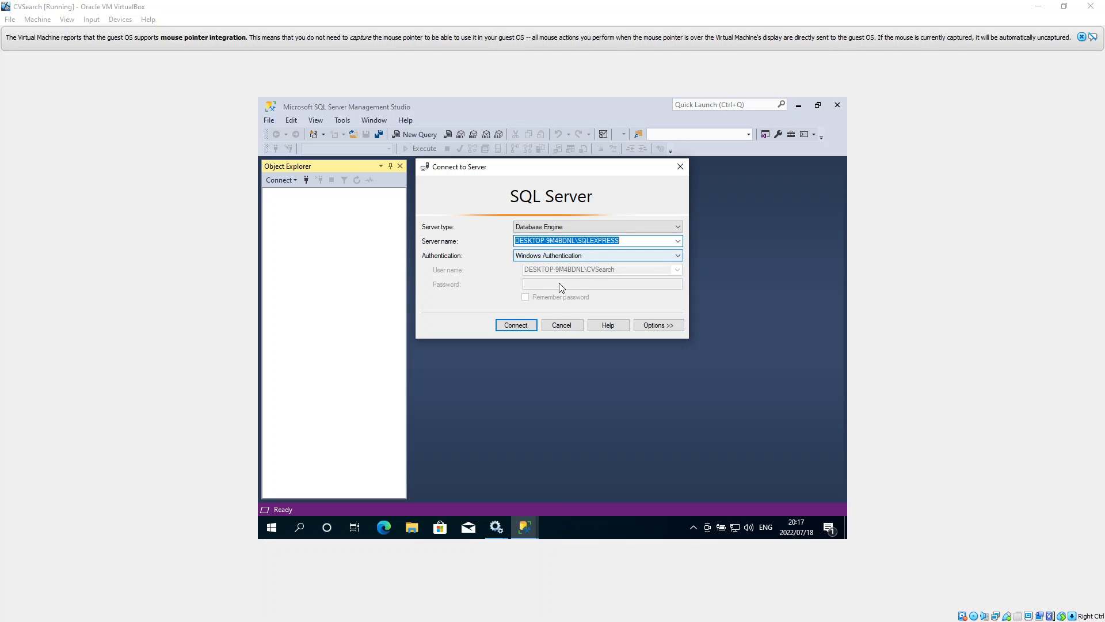
# Connect to the SQLEXPRESS Database Engine with Windows Authentication and expand the server's Databases and System Databases folders
pyautogui.click(523, 326)
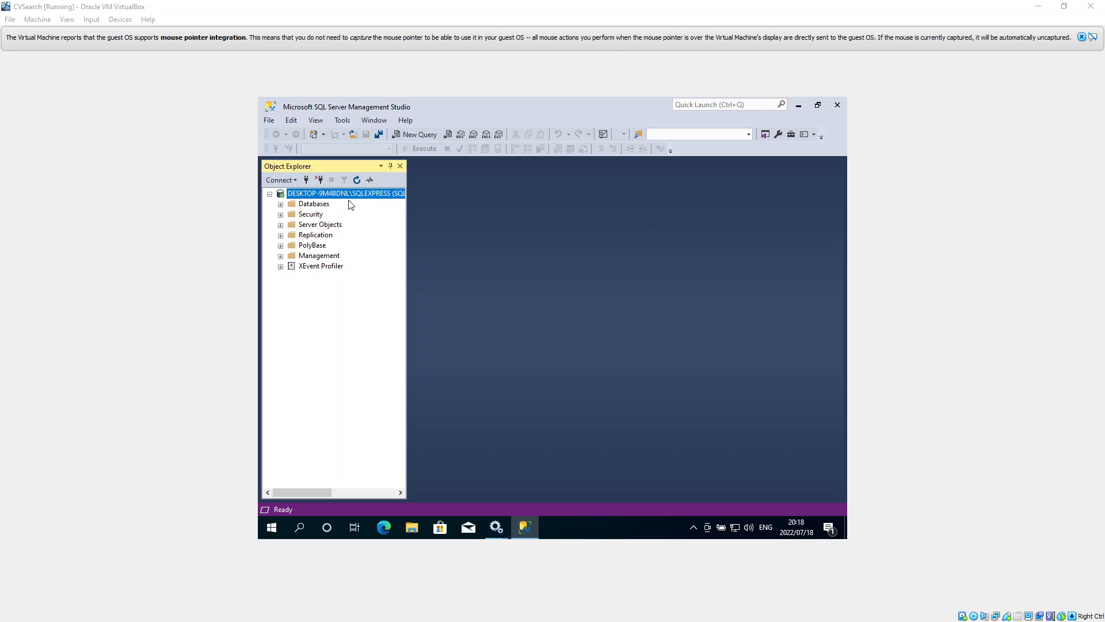
pyautogui.click(281, 205)
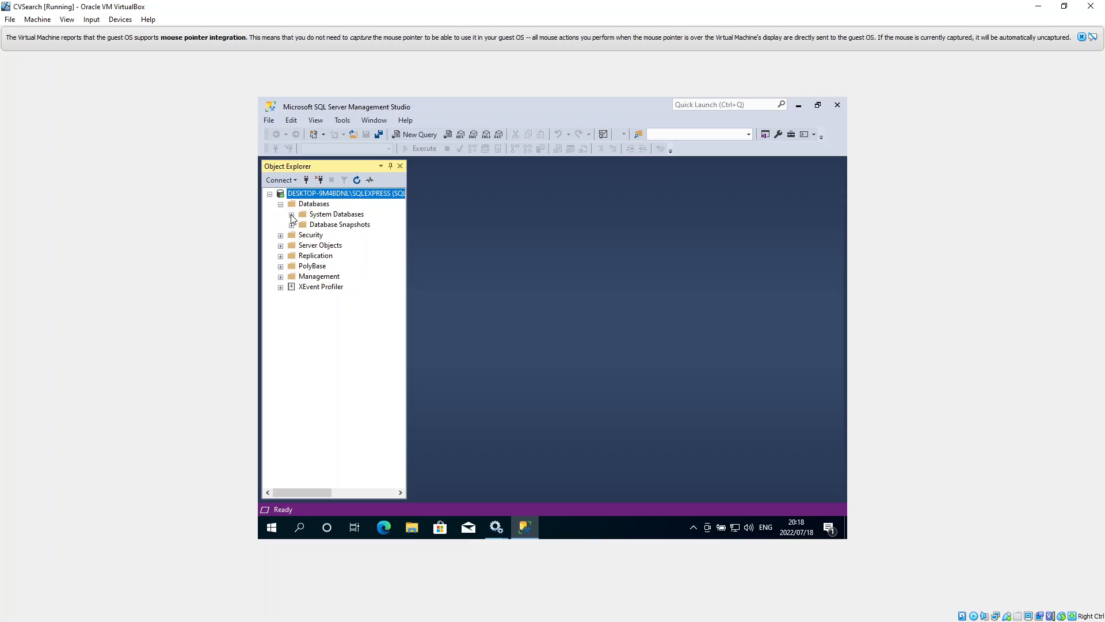
pyautogui.click(291, 215)
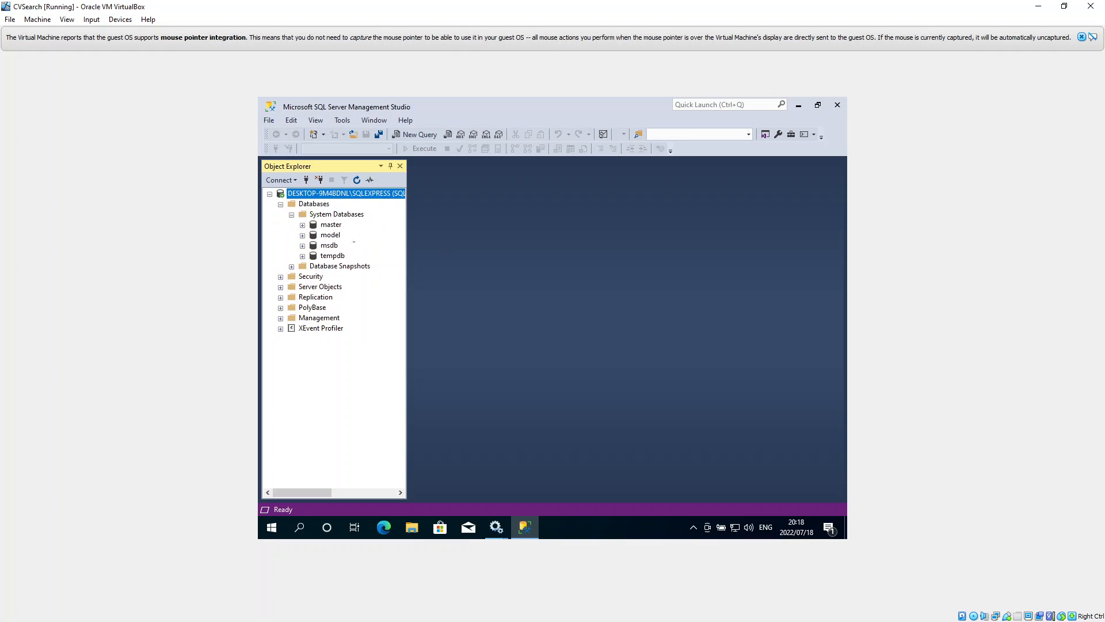